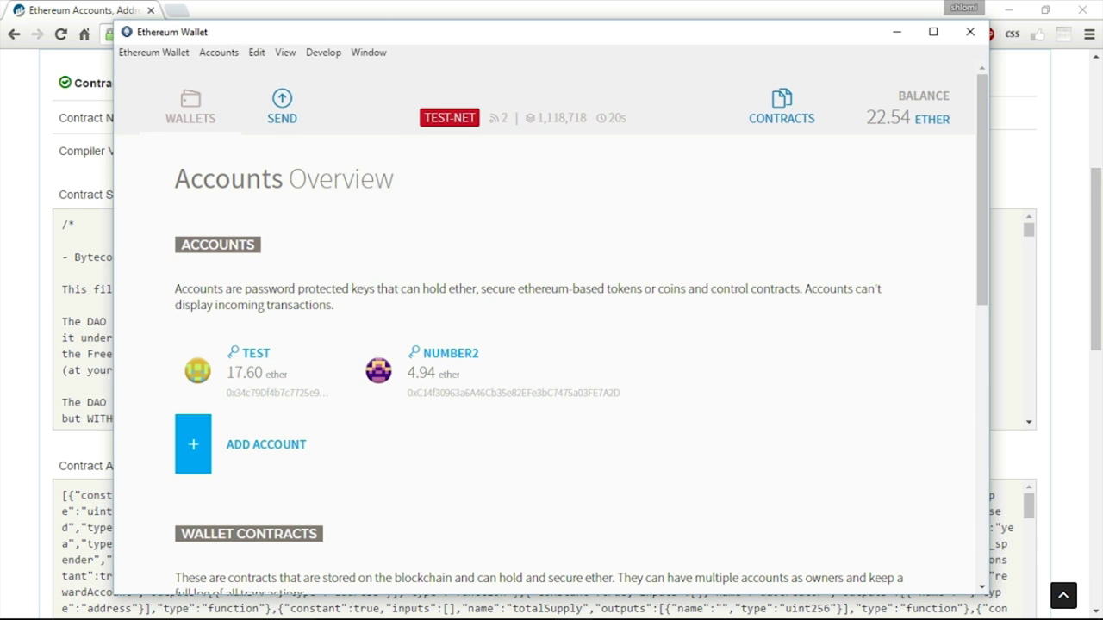
- Open the Bitcoin Course September 256f contract from the custom contracts list
click(781, 107)
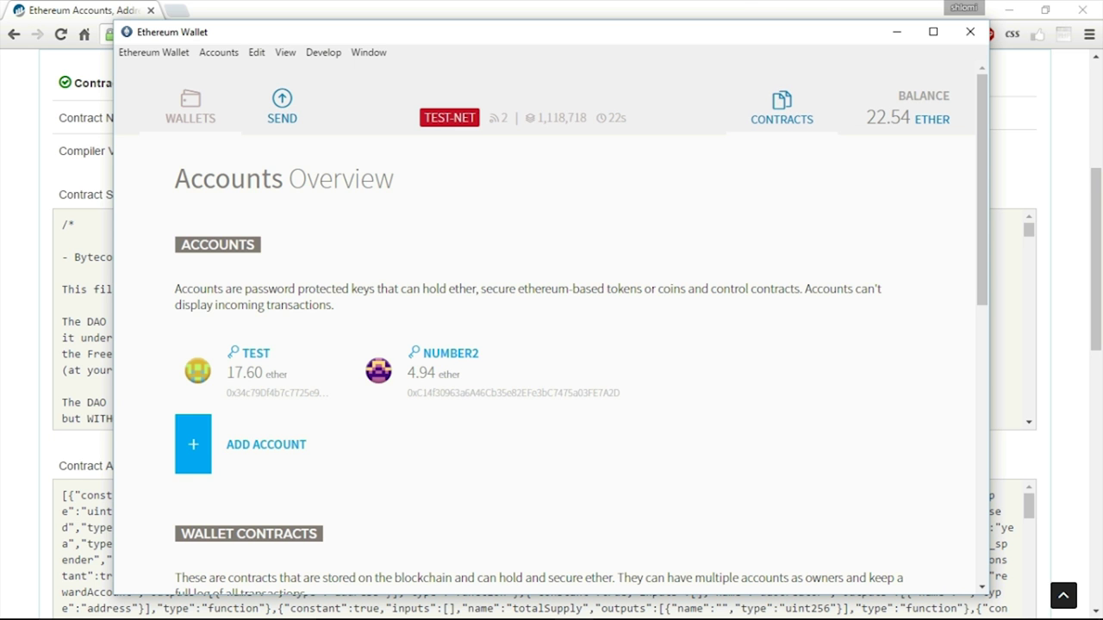
click(782, 108)
scroll(552, 345, down, 10)
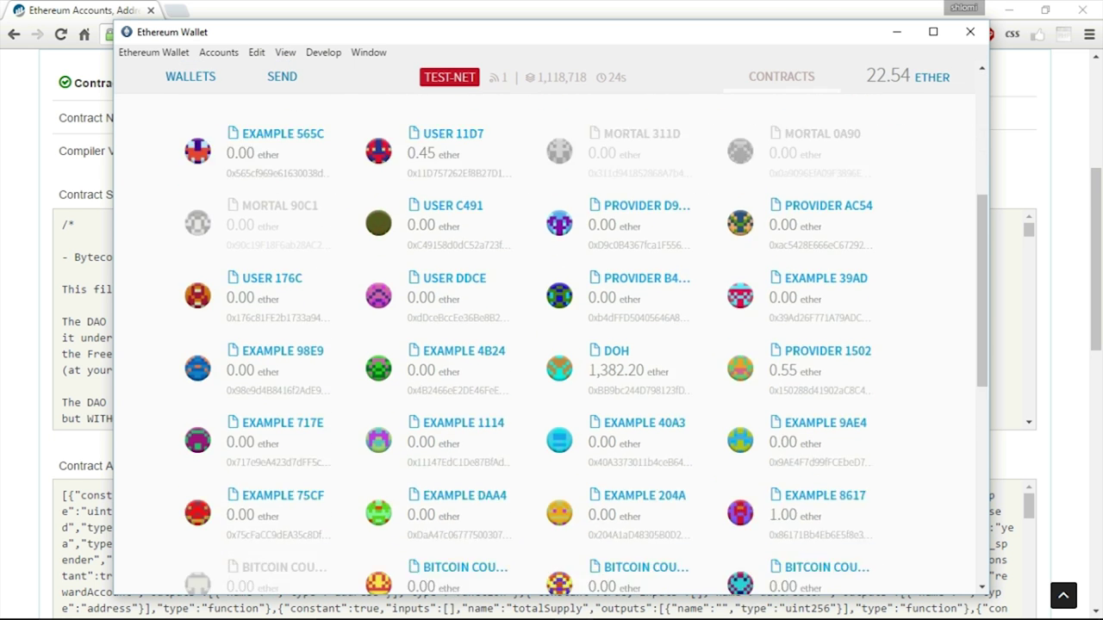
scroll(551, 345, down, 2)
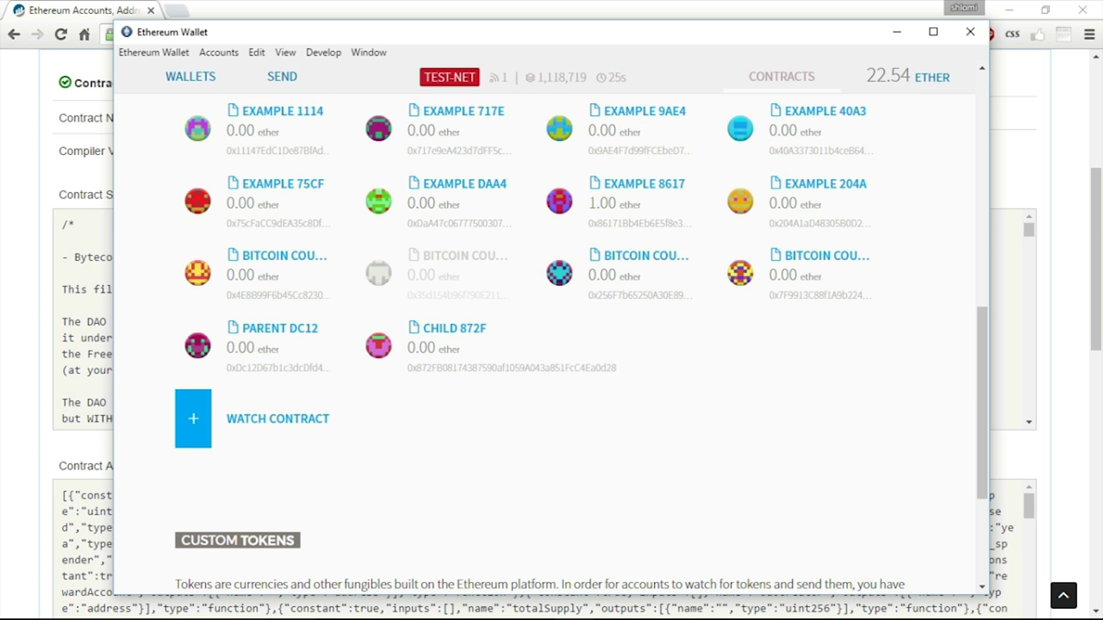
click(560, 272)
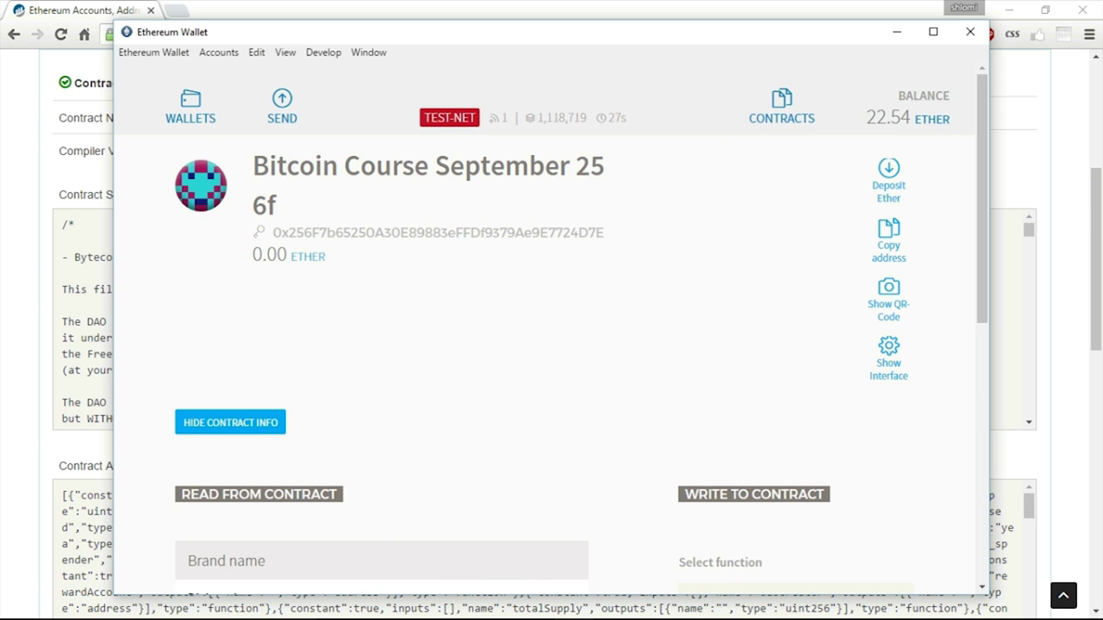
- Highlight the Bitcoin Course September contract's name and address on its page to point them out
double_click(503, 166)
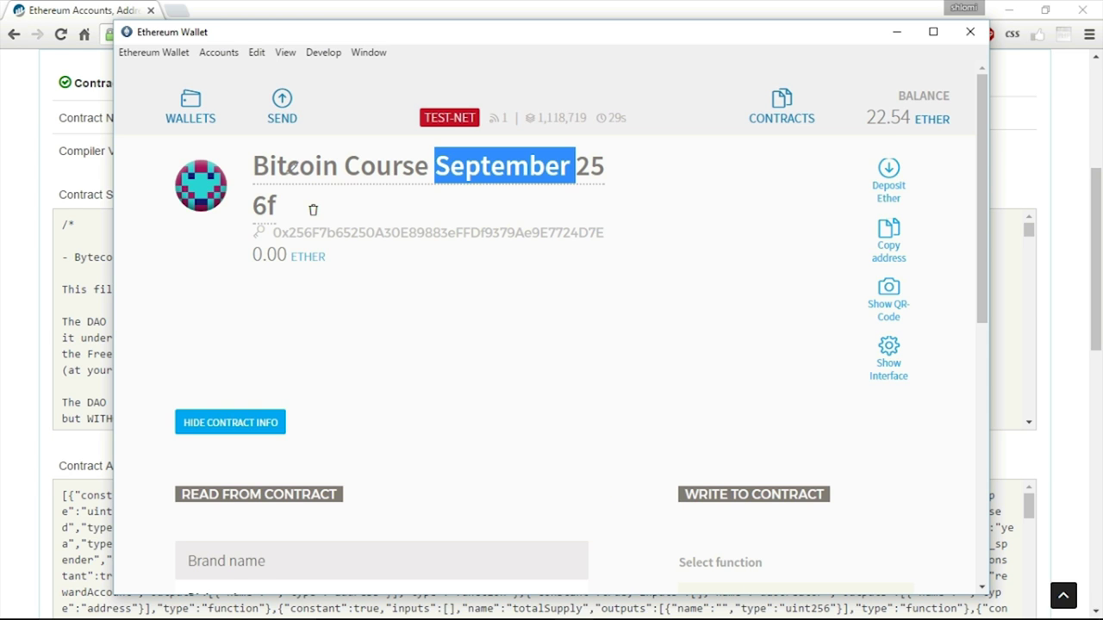
click(534, 319)
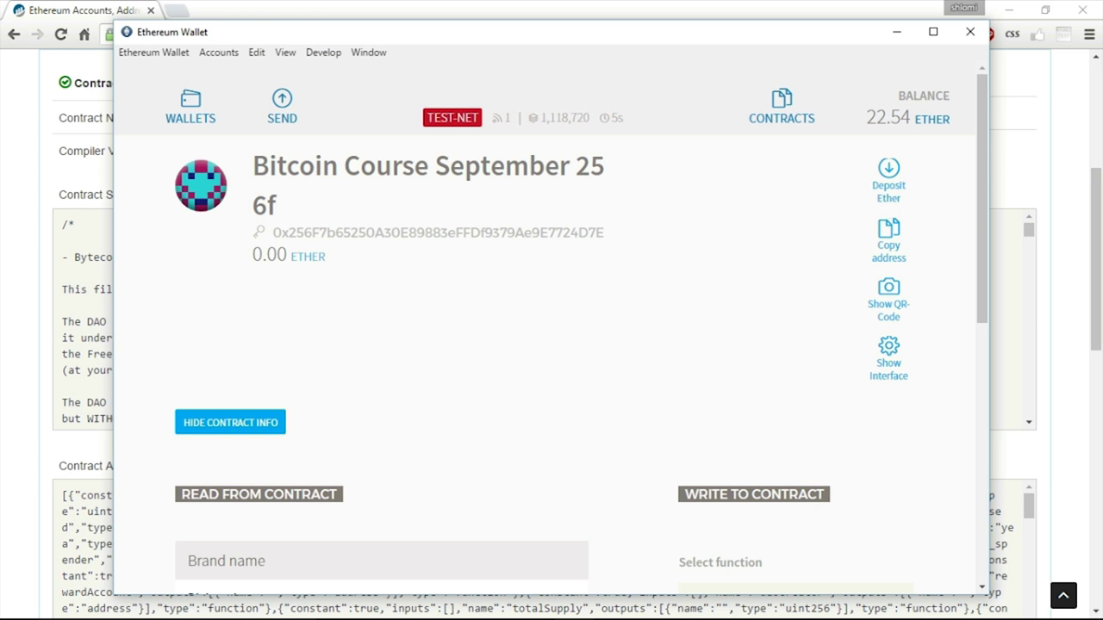
double_click(438, 232)
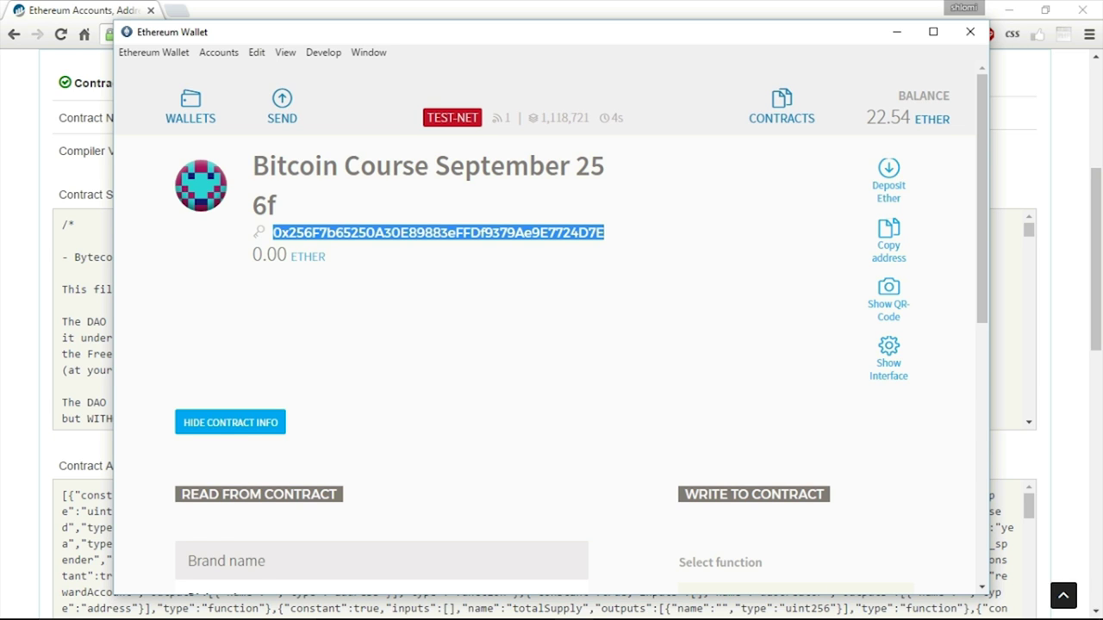
click(517, 293)
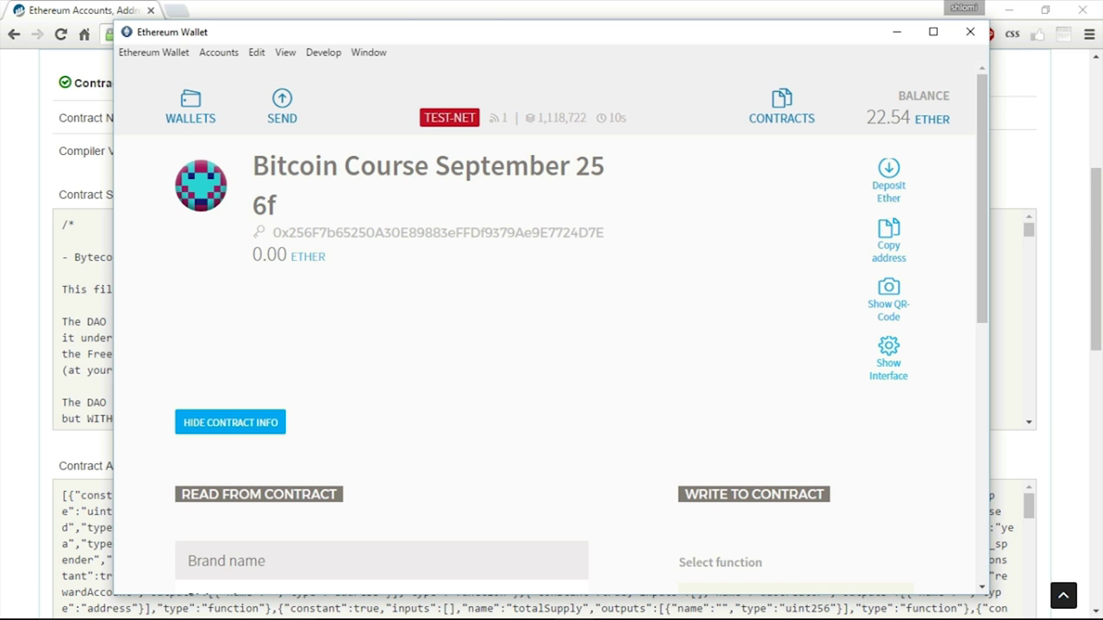
- View the contract's JSON interface, highlight its heading, and close it again
click(889, 353)
click(539, 334)
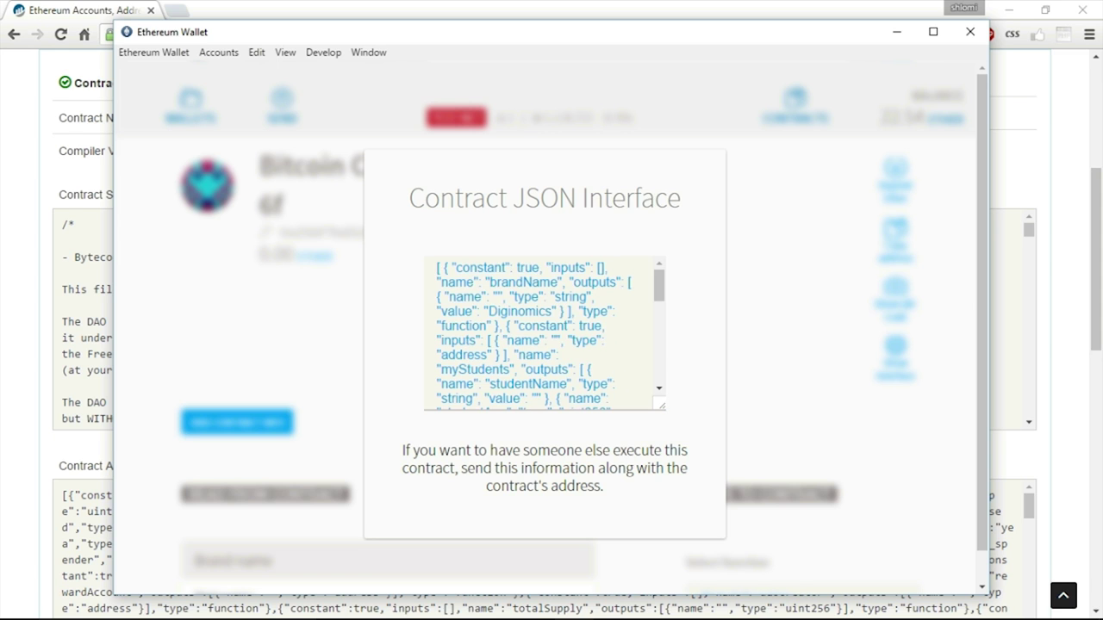
double_click(632, 199)
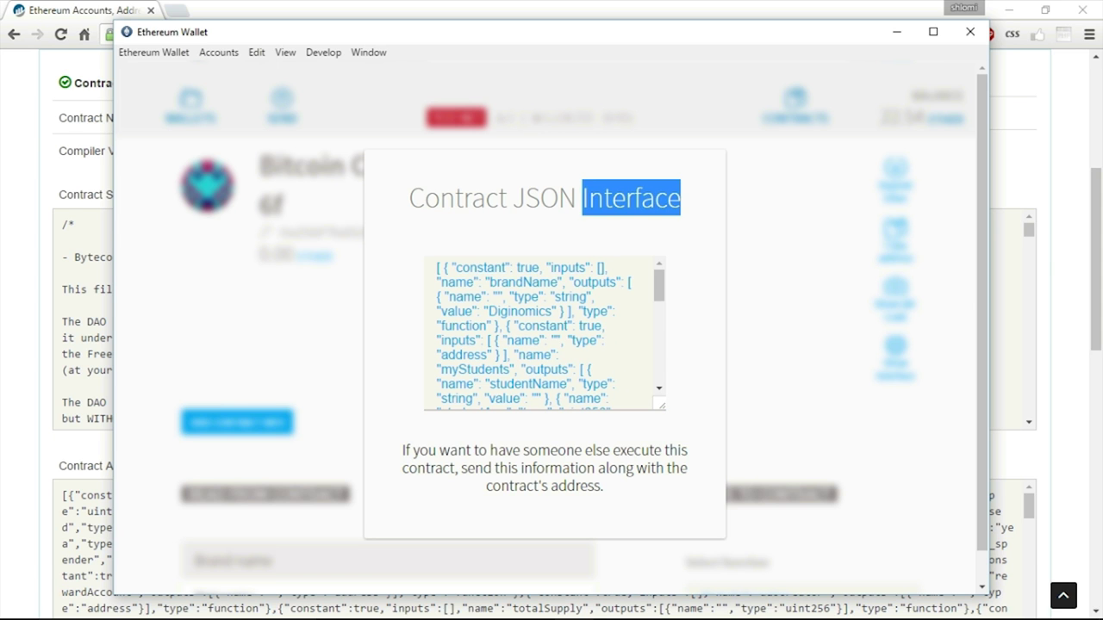
double_click(547, 198)
click(539, 327)
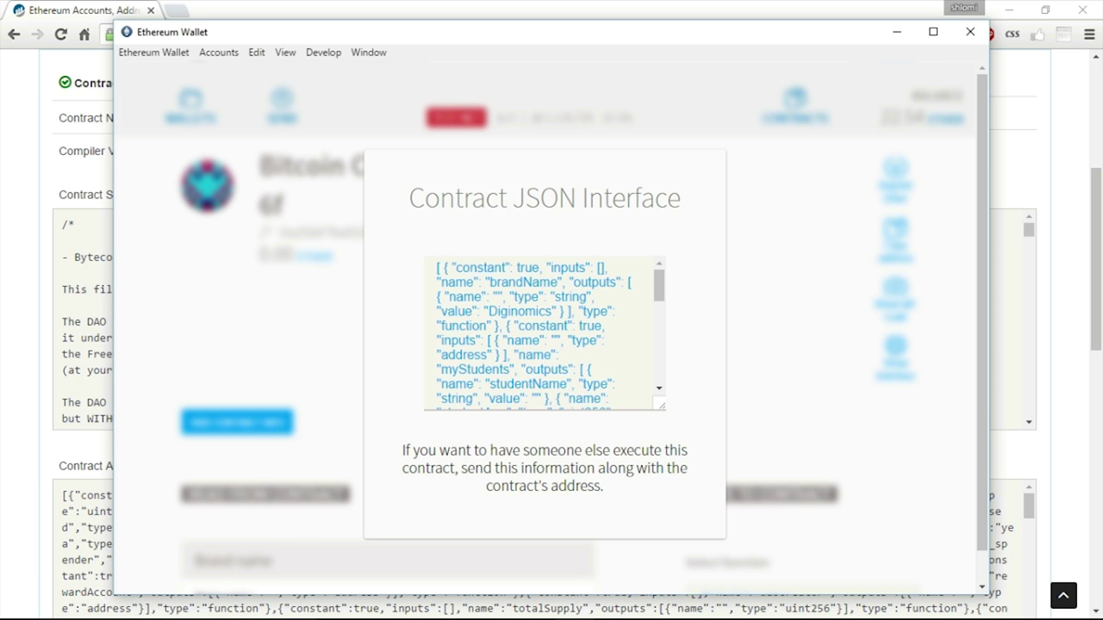
click(313, 209)
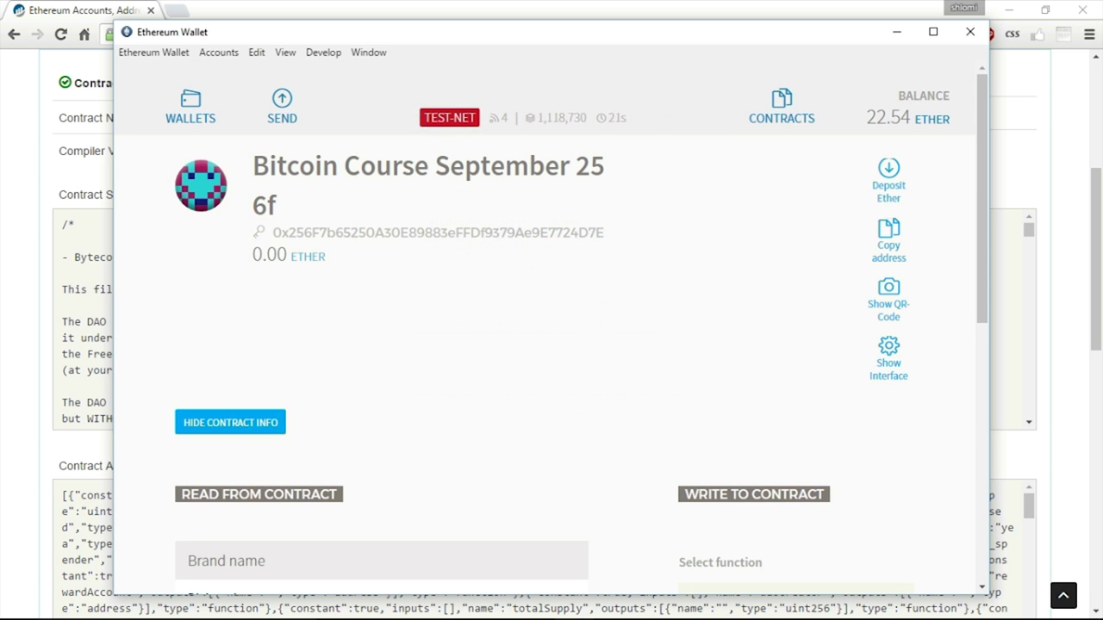
- Highlight the contract's address and briefly view its JSON interface once more
double_click(318, 232)
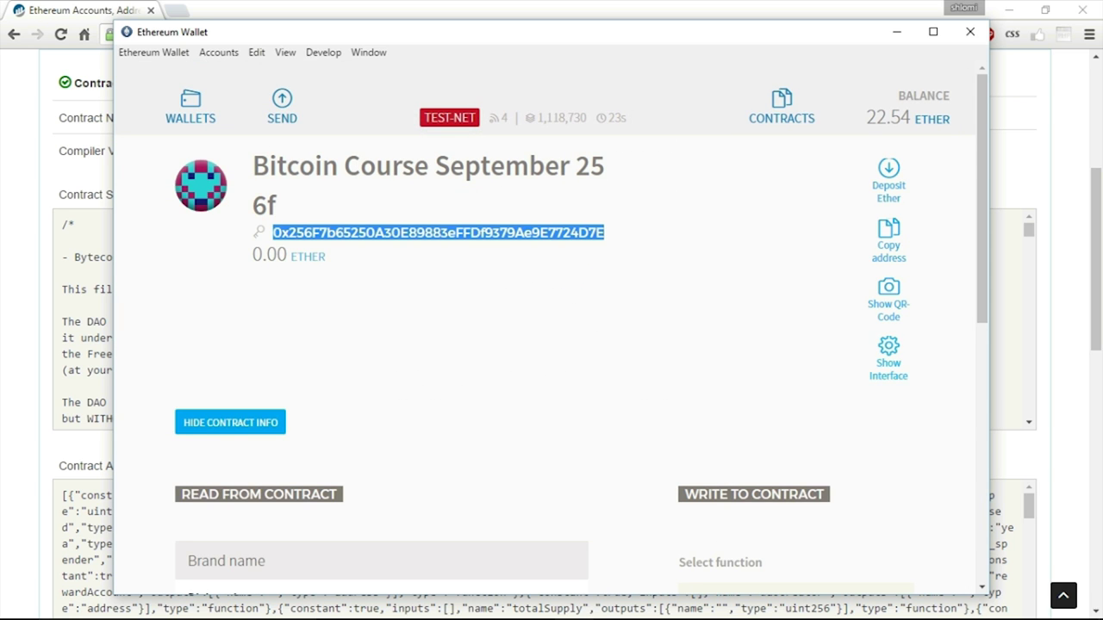
click(889, 353)
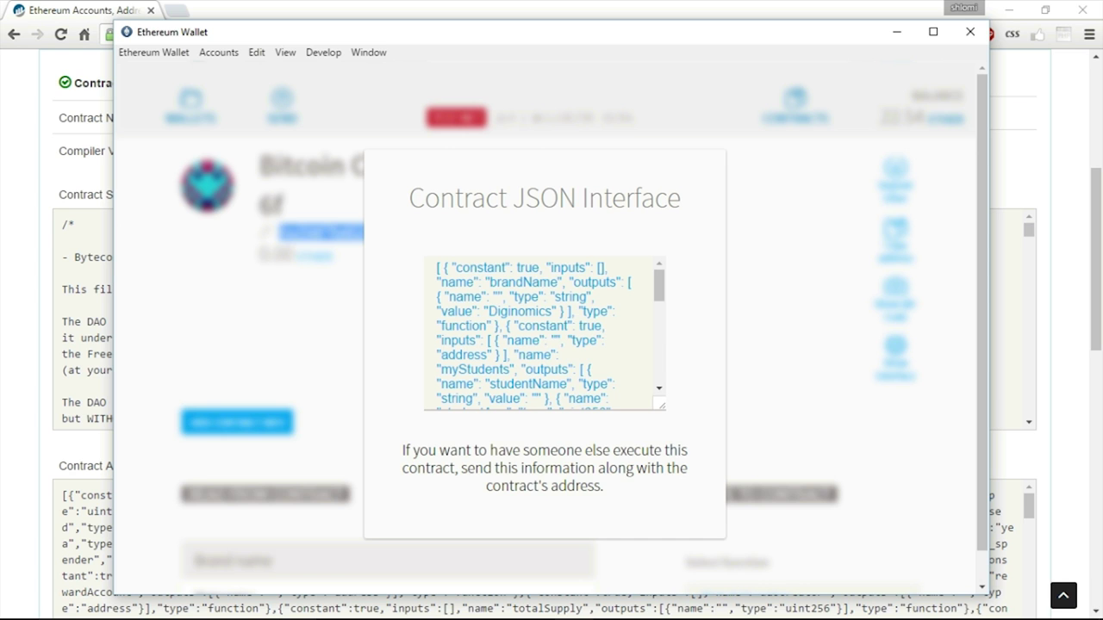
click(793, 345)
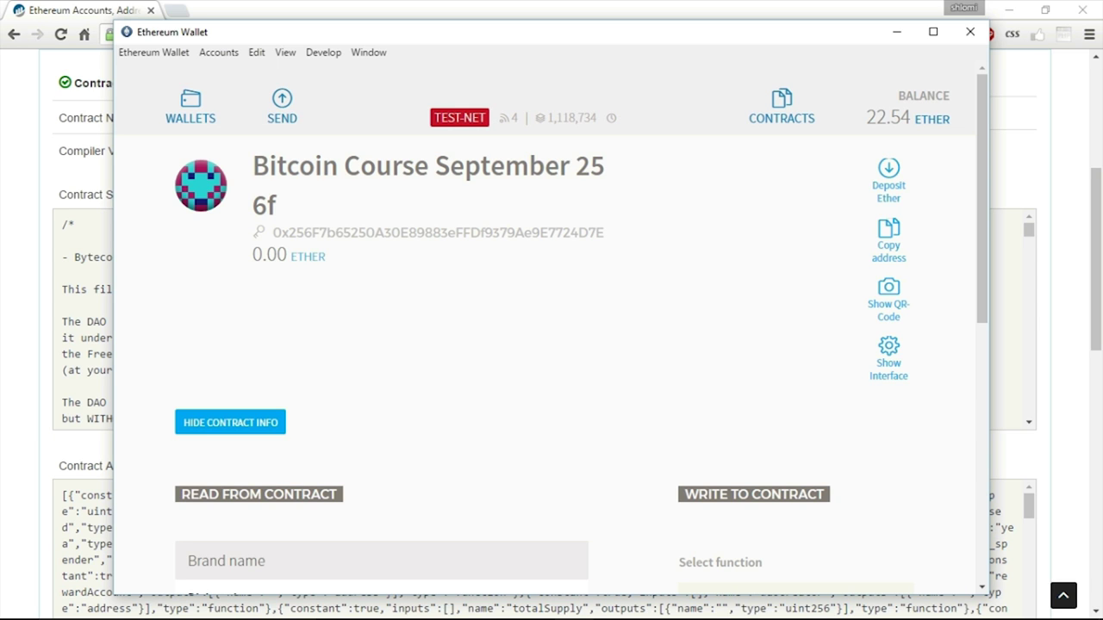
- Switch to the Etherscan page in Chrome and examine the address of TheDao contract
key(alt+Tab)
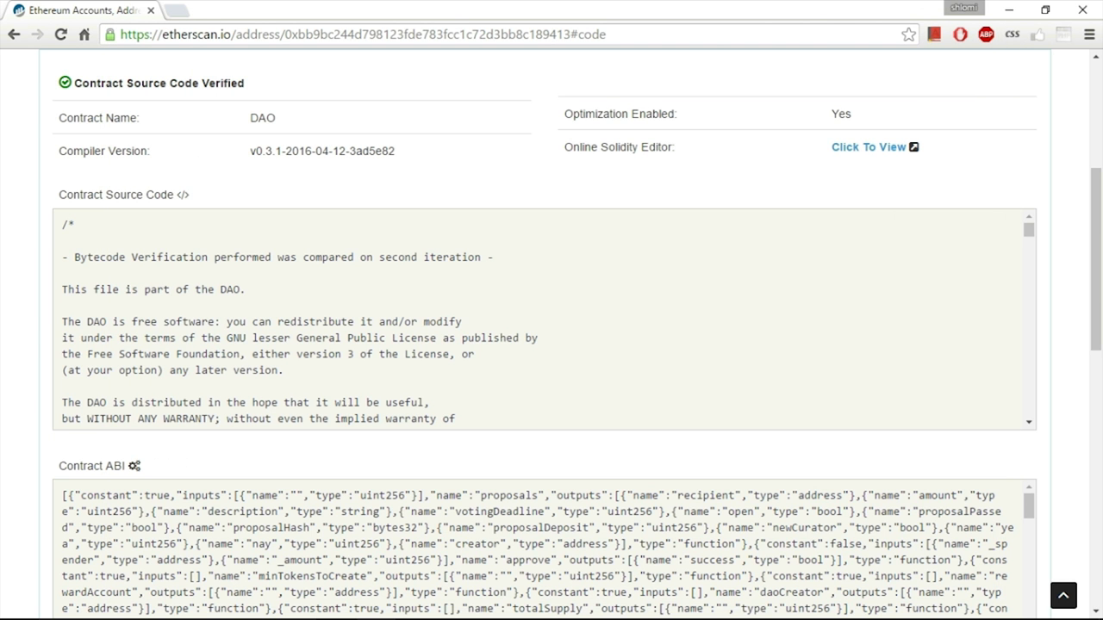
scroll(551, 345, up, 3)
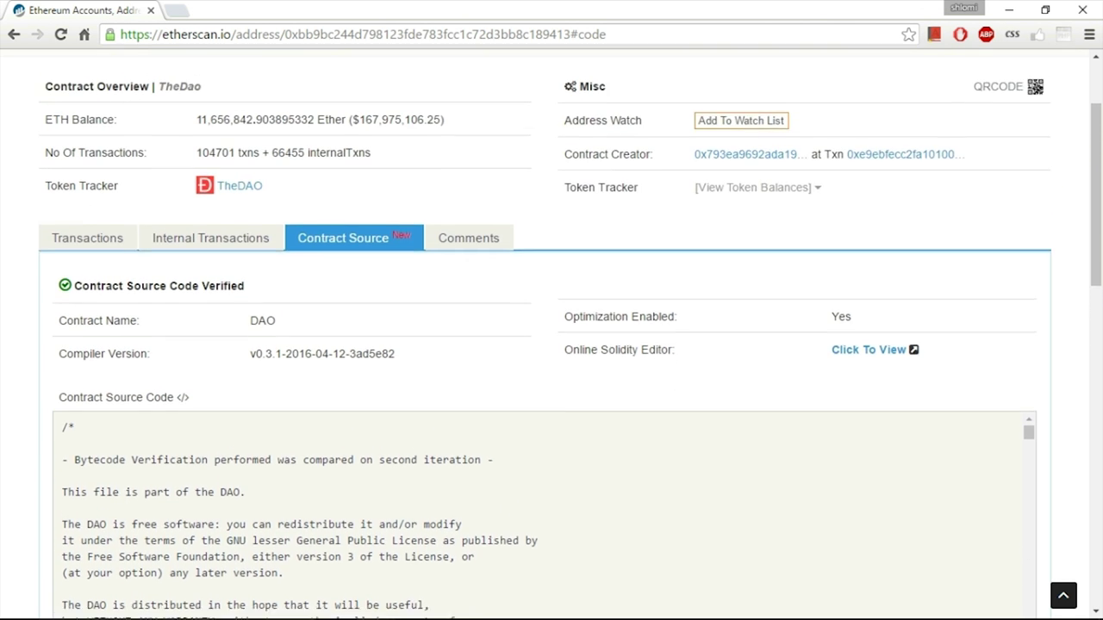
scroll(551, 345, up, 1)
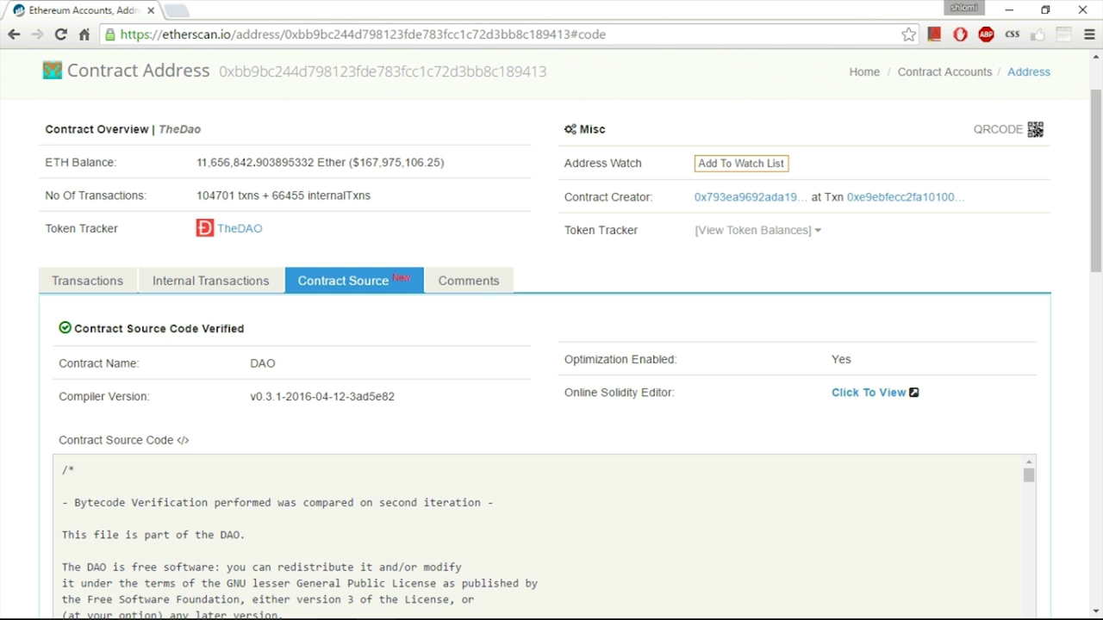
drag(552, 71, 214, 71)
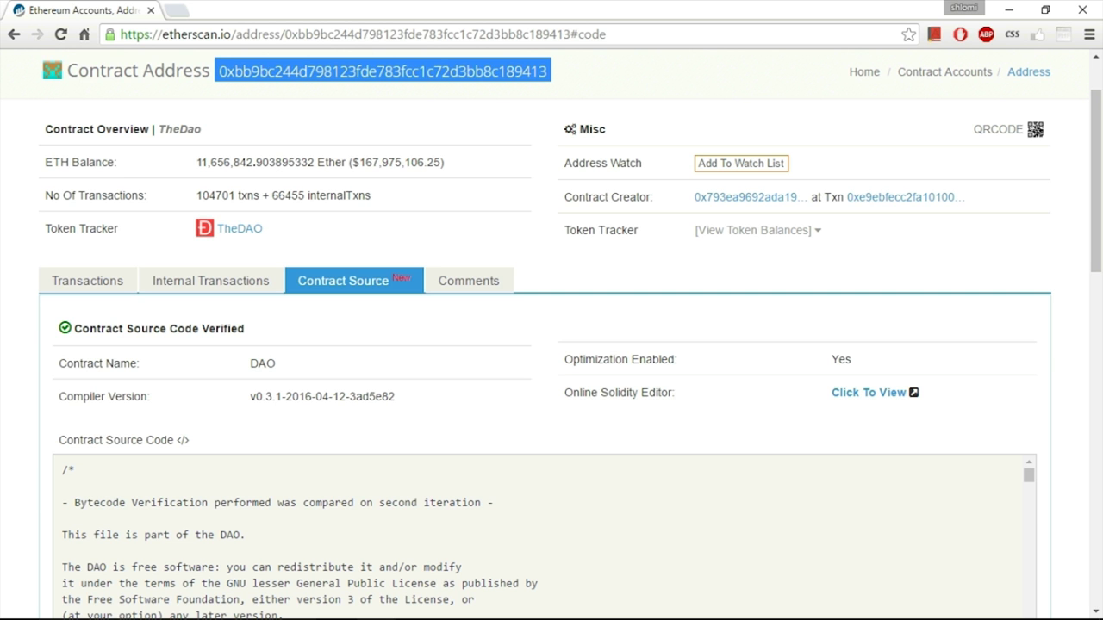
drag(215, 72, 551, 71)
scroll(551, 87, up, 1)
scroll(552, 86, down, 1)
scroll(551, 345, down, 3)
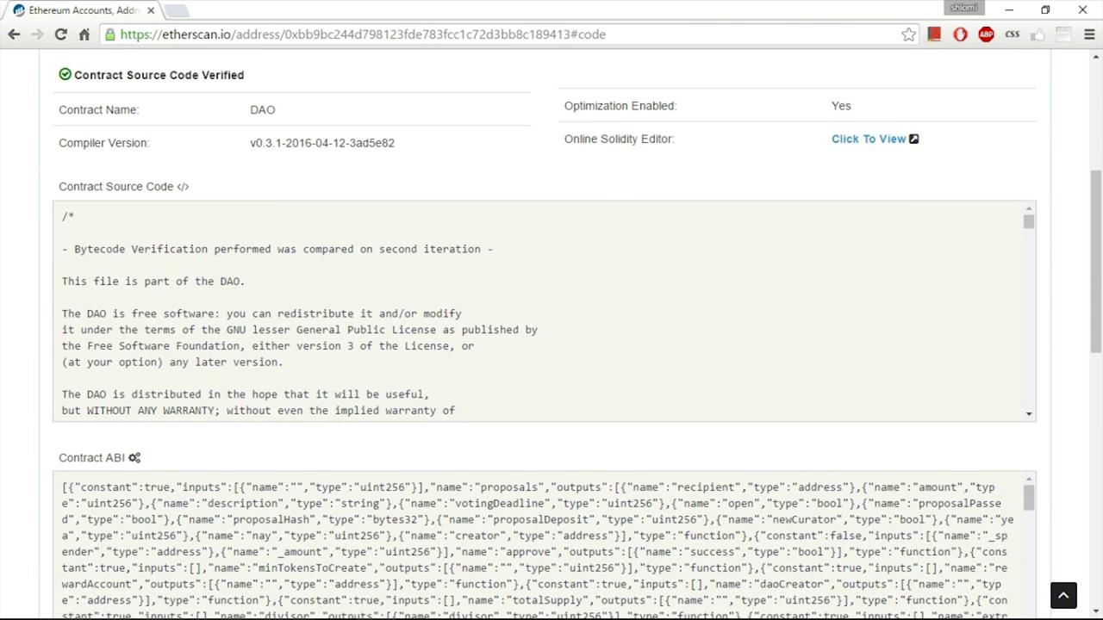
- Examine the Contract ABI section of the DAO contract and highlight part of its text
scroll(551, 344, down, 2)
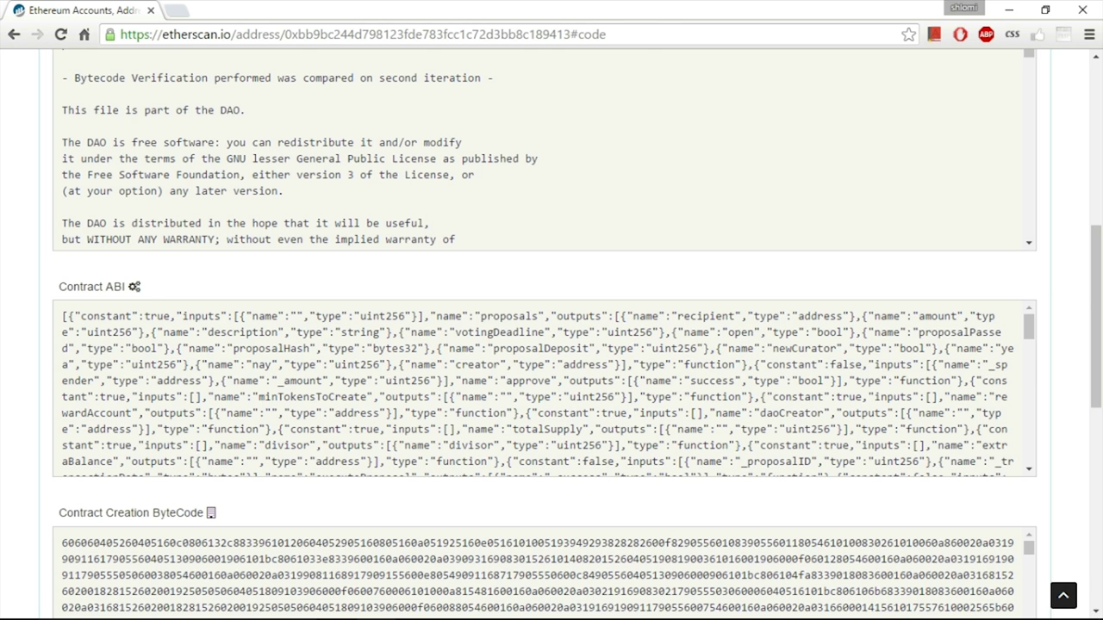
mouse_move(148, 287)
mouse_down()
mouse_move(56, 287)
mouse_move(148, 287)
mouse_up()
drag(447, 365, 482, 496)
drag(991, 483, 442, 364)
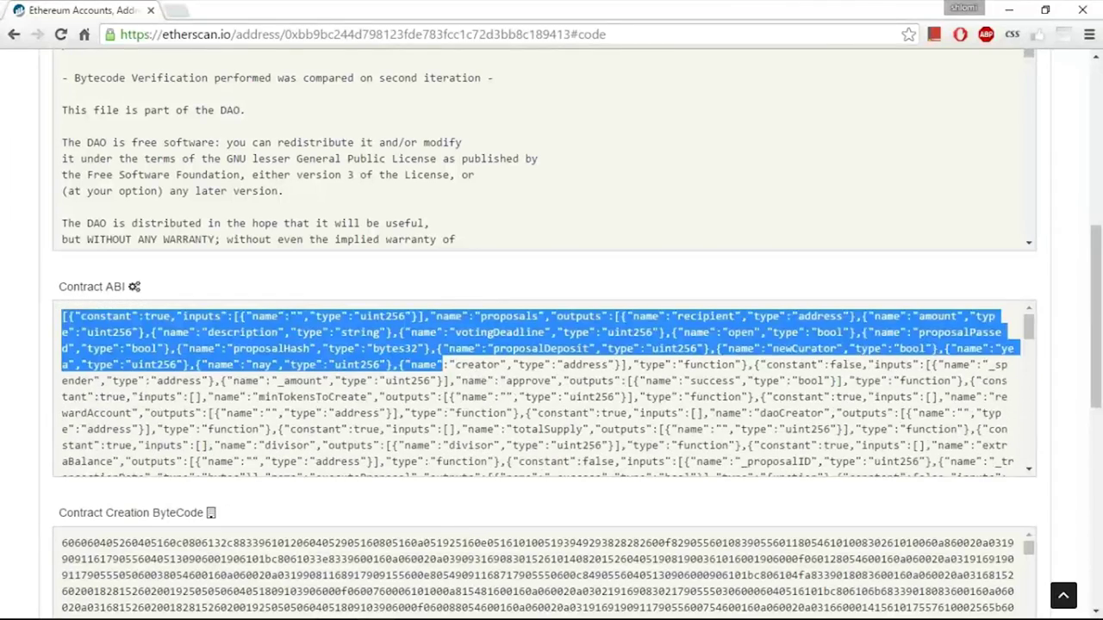
click(443, 364)
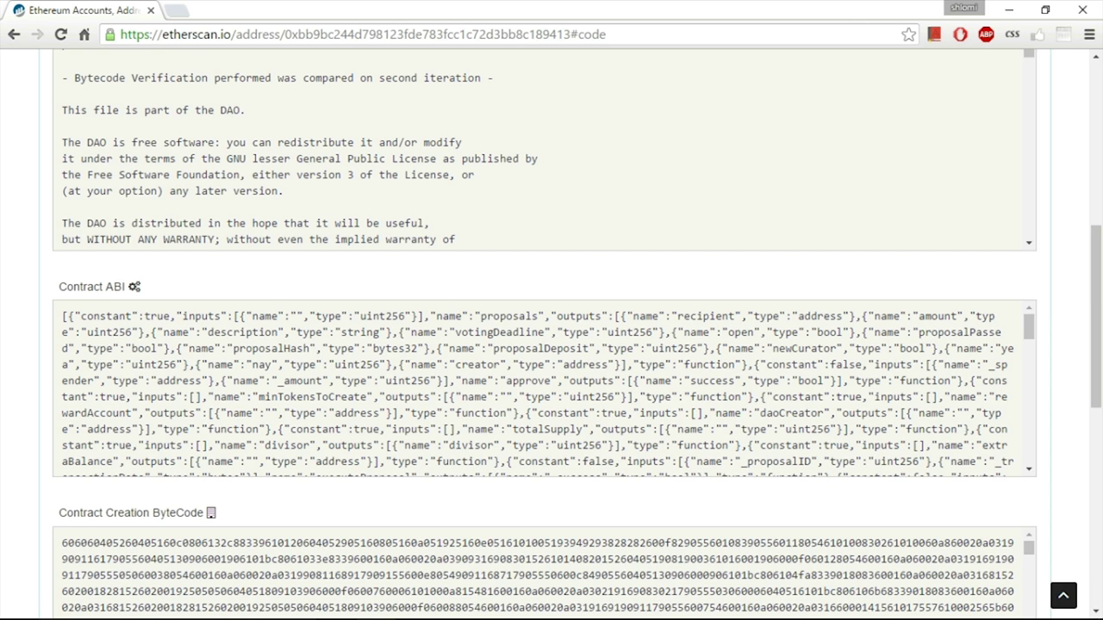
- Switch back to Ethereum Wallet and change its network to Main Network
key(alt+Tab)
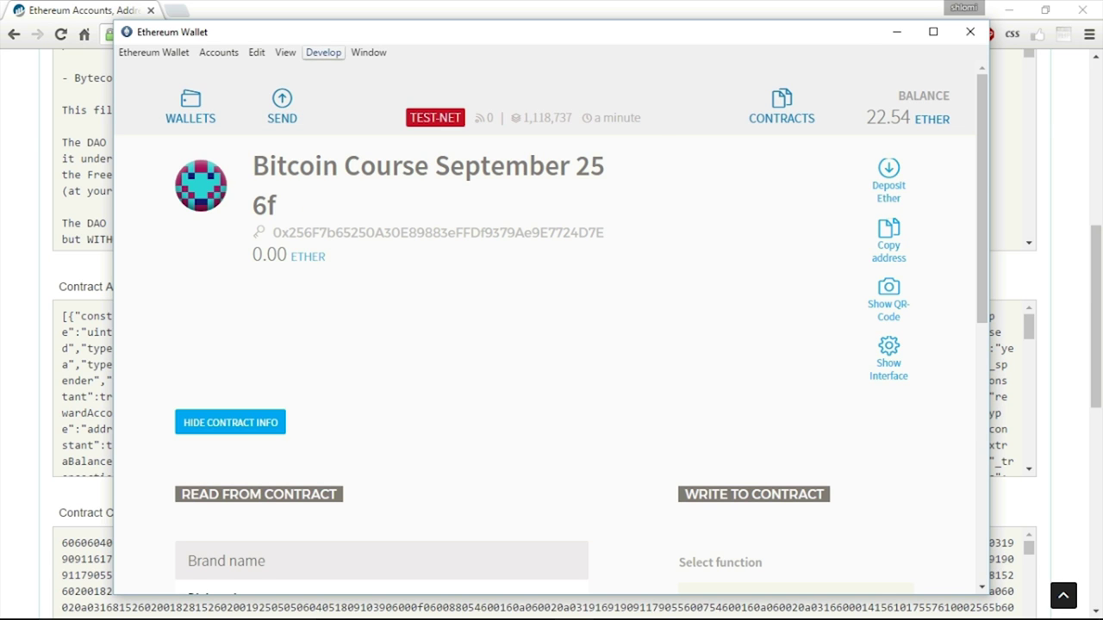
click(323, 53)
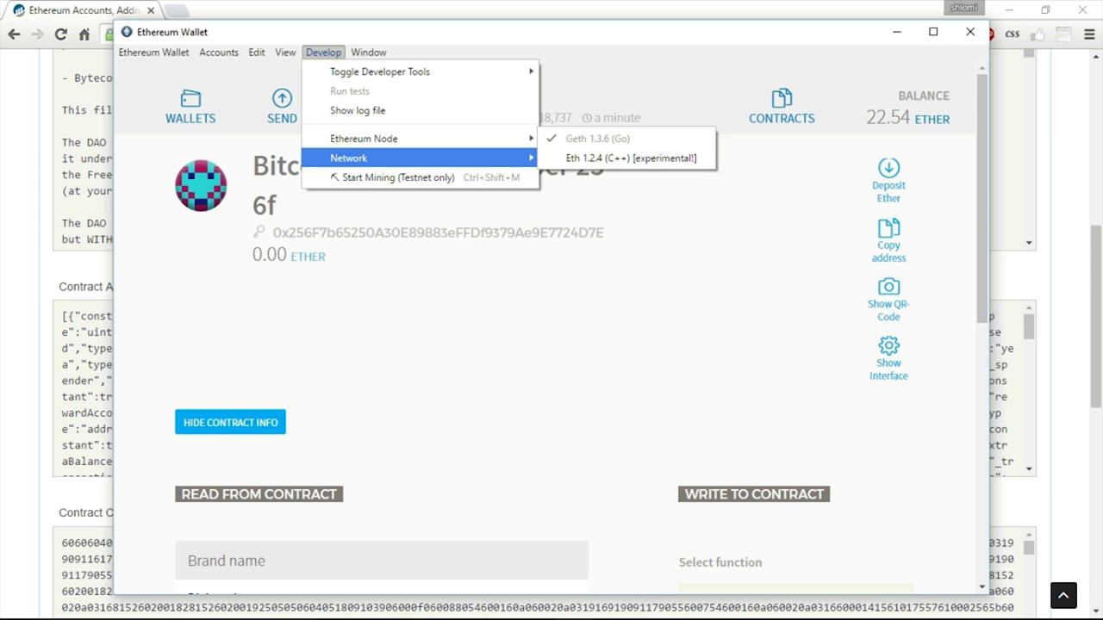
mouse_move(362, 158)
key(Right)
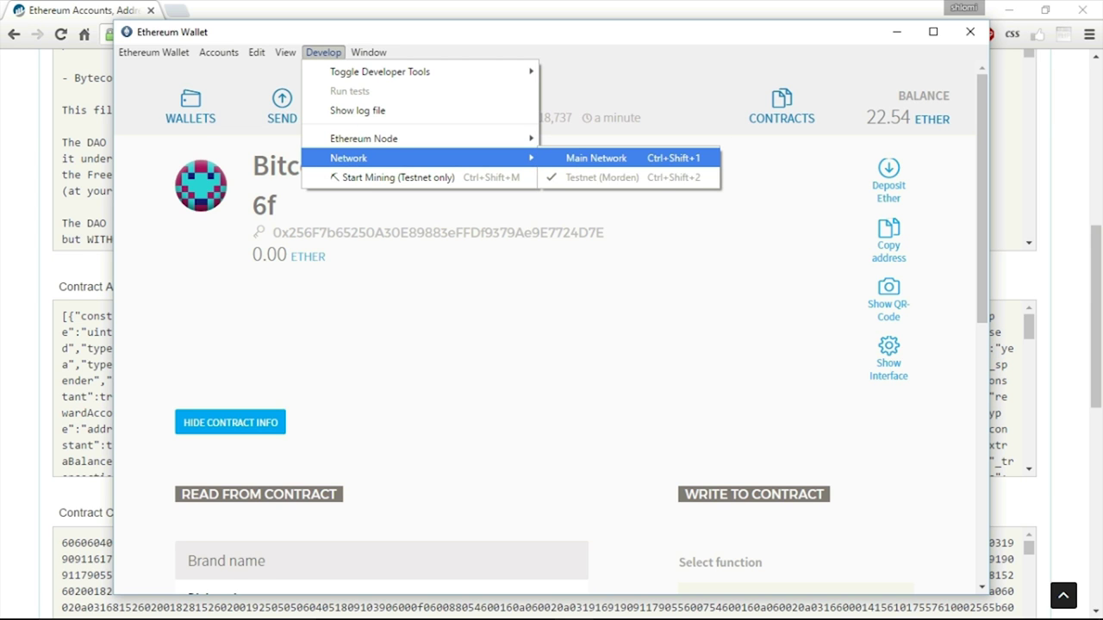
key(Return)
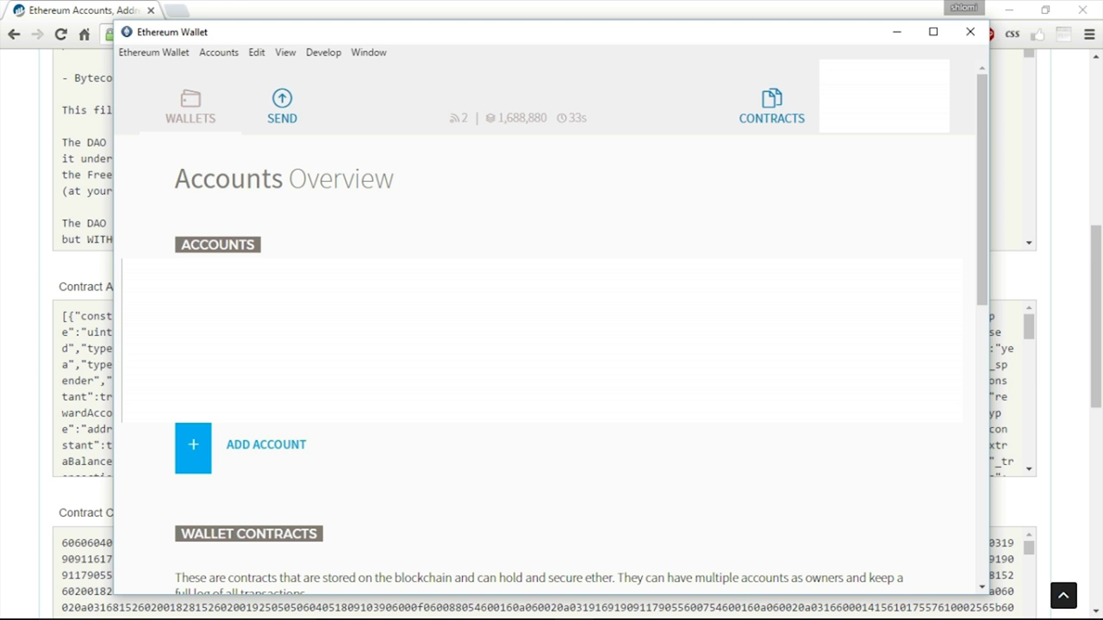
- Start watching a new custom contract from the contracts page
click(771, 108)
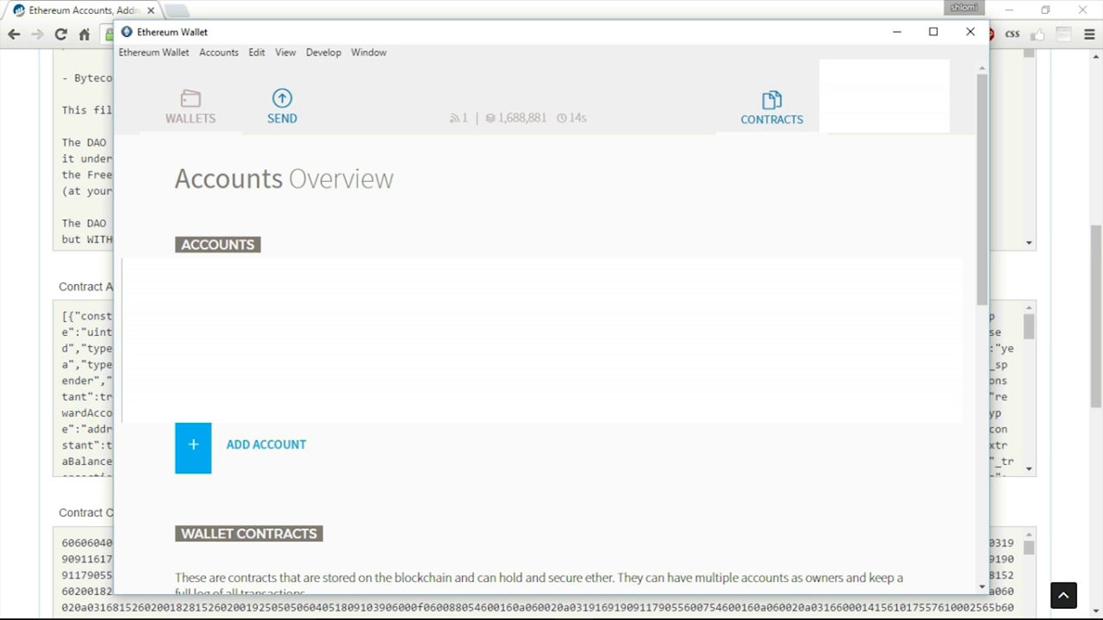
click(771, 107)
scroll(552, 344, down, 3)
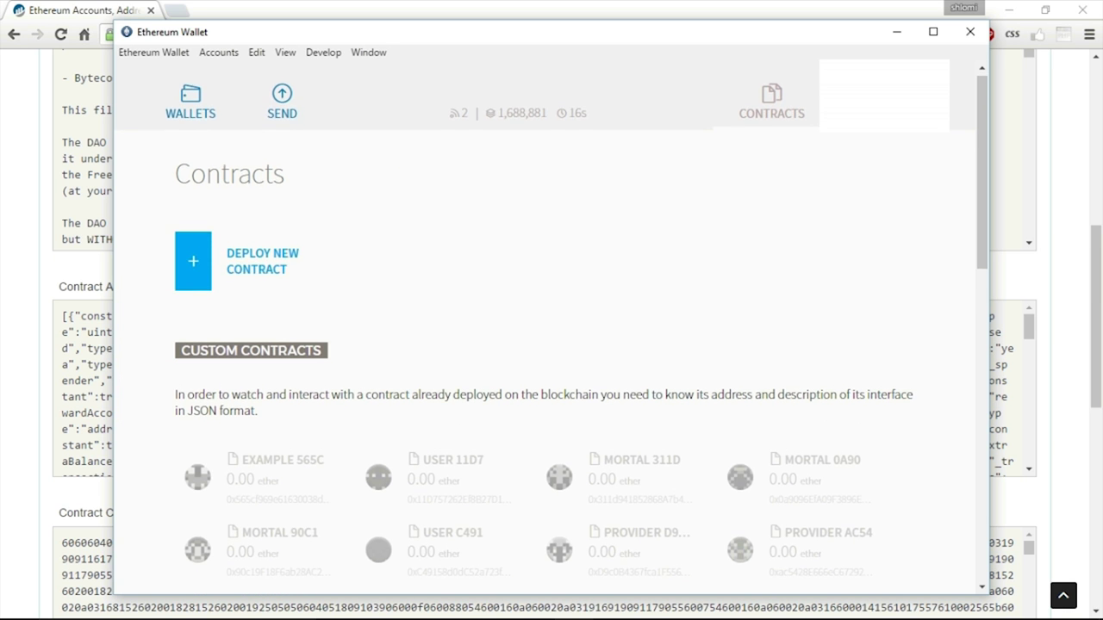
scroll(552, 345, down, 7)
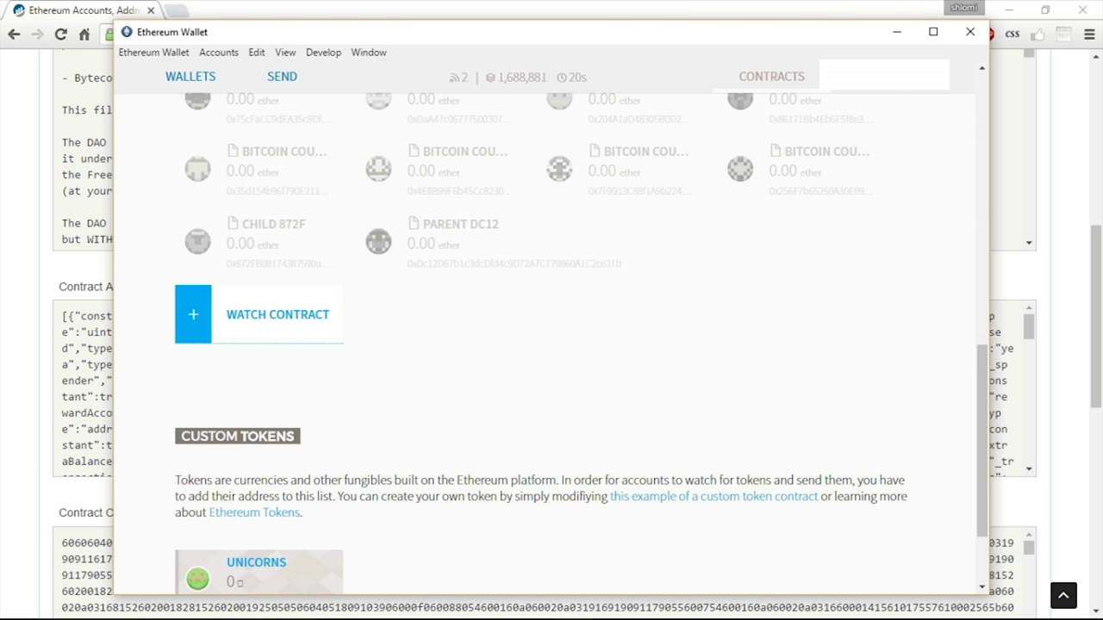
click(258, 315)
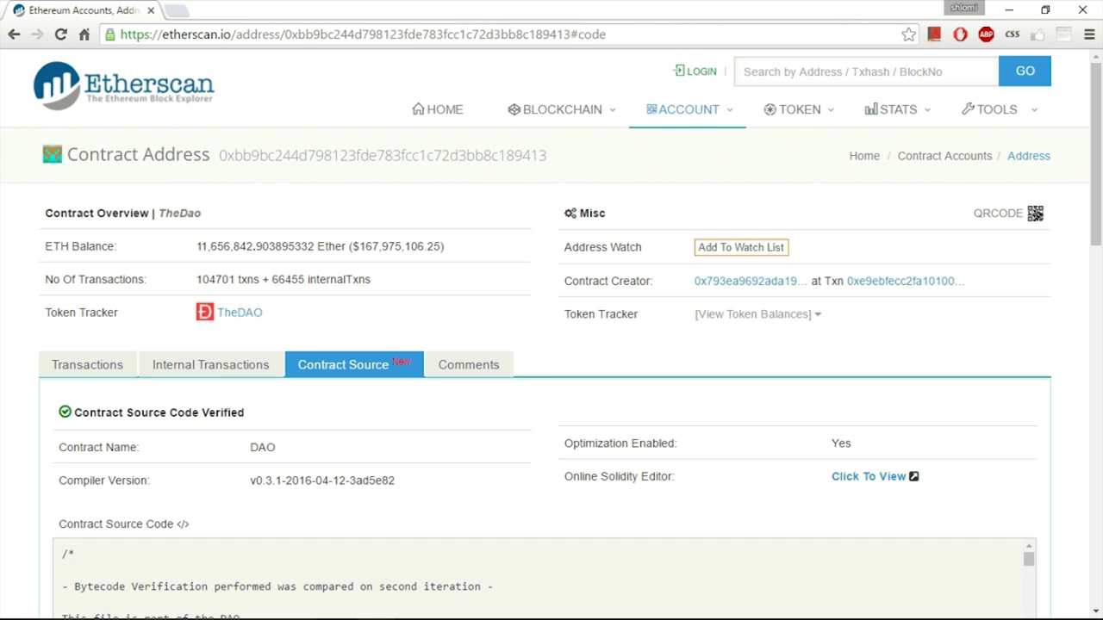
- On the Etherscan page, select the DAO contract's address and its Contract ABI text
drag(550, 155, 219, 155)
scroll(552, 336, down, 15)
scroll(551, 336, up, 2)
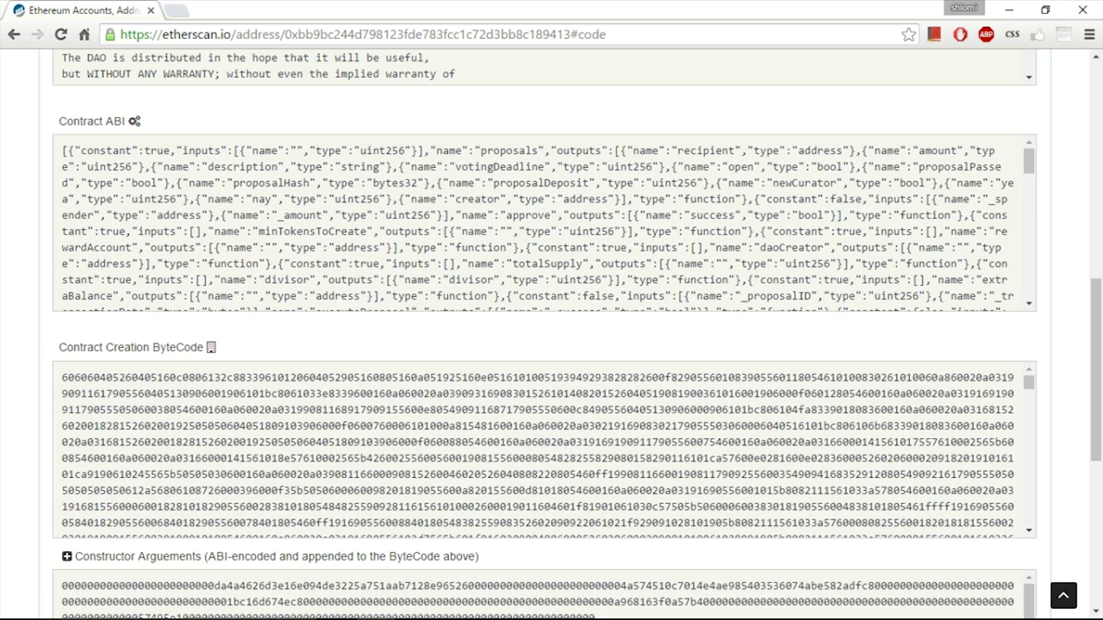
drag(62, 150, 1013, 294)
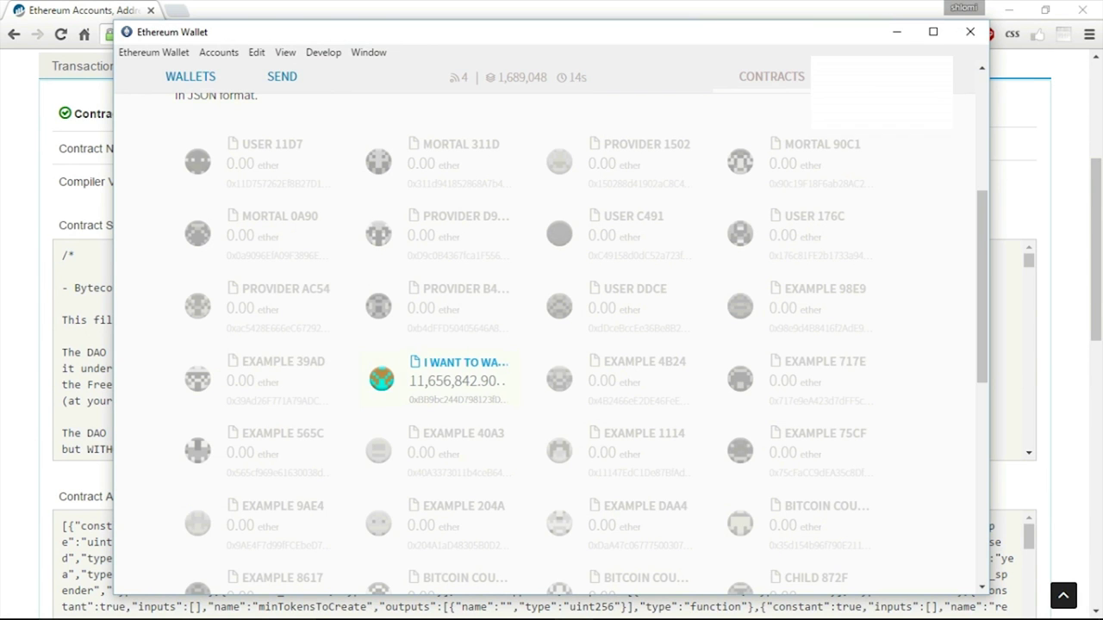
- Open the watched contract "I want to watch it" and examine its Read from Contract values
click(465, 363)
scroll(465, 362, down, 4)
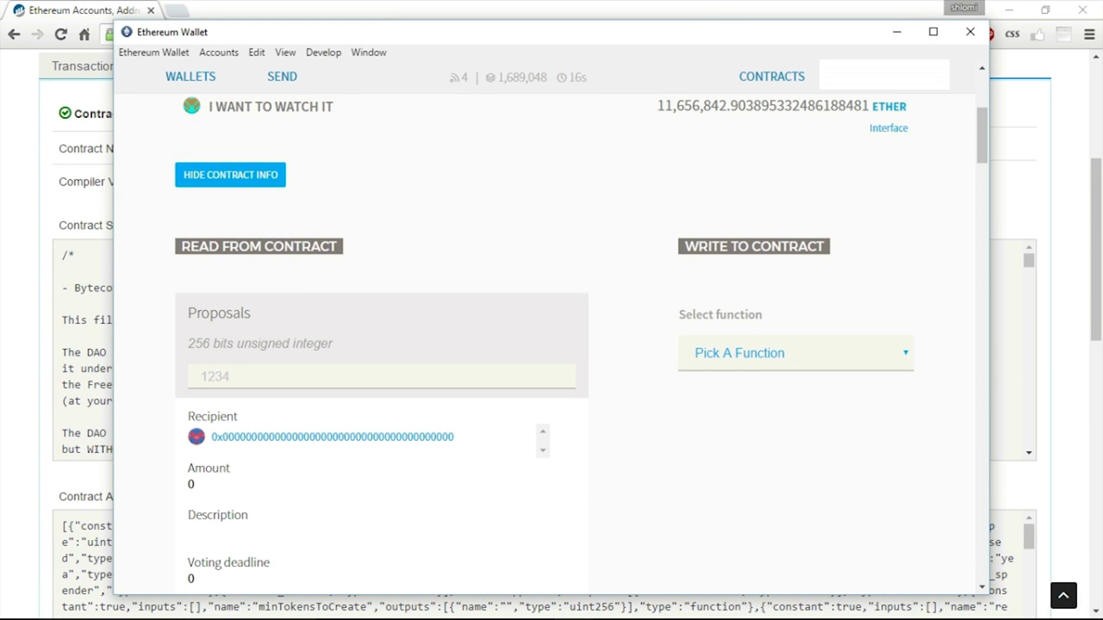
drag(338, 247, 189, 247)
drag(209, 344, 225, 534)
scroll(552, 345, down, 8)
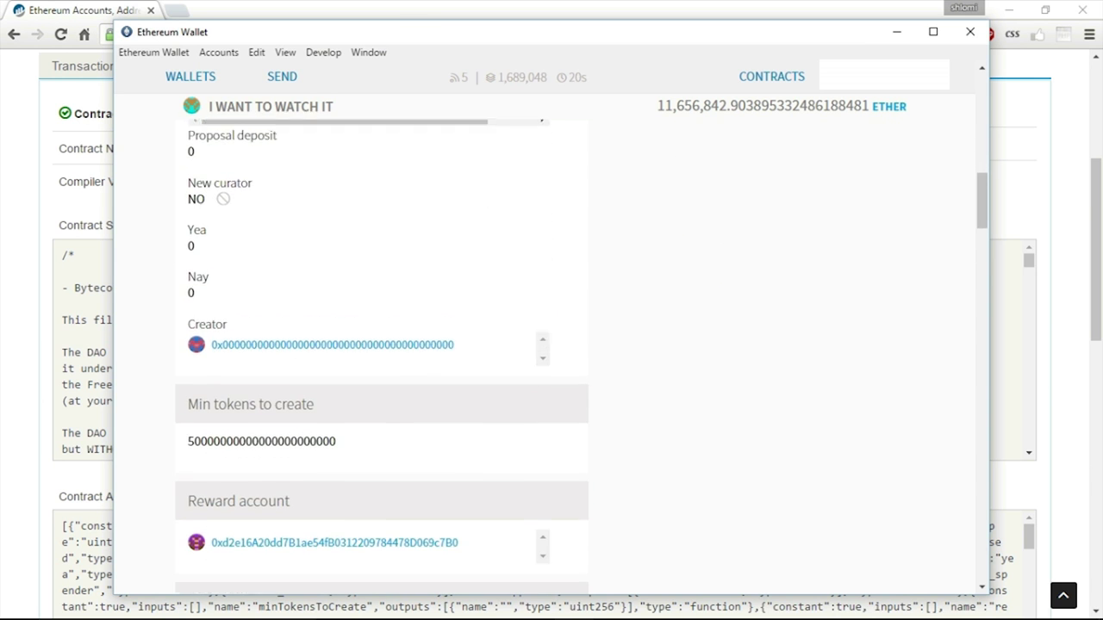
- Review the functions available under Write to Contract and select Transfer to view its input fields
scroll(382, 344, down, 3)
scroll(381, 345, up, 15)
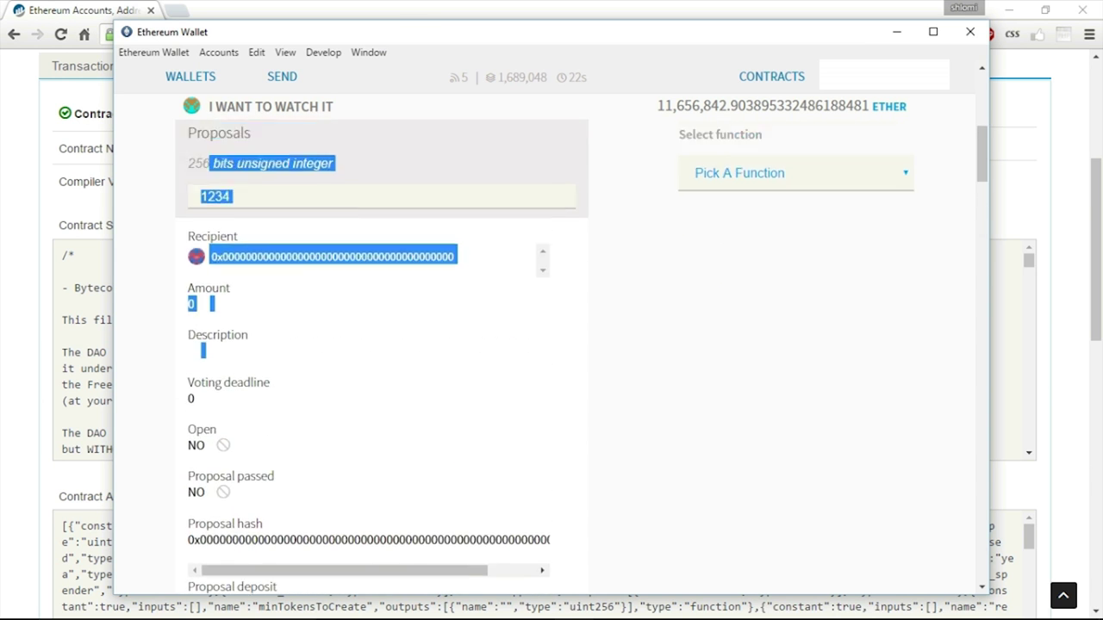
scroll(775, 362, down, 2)
click(775, 353)
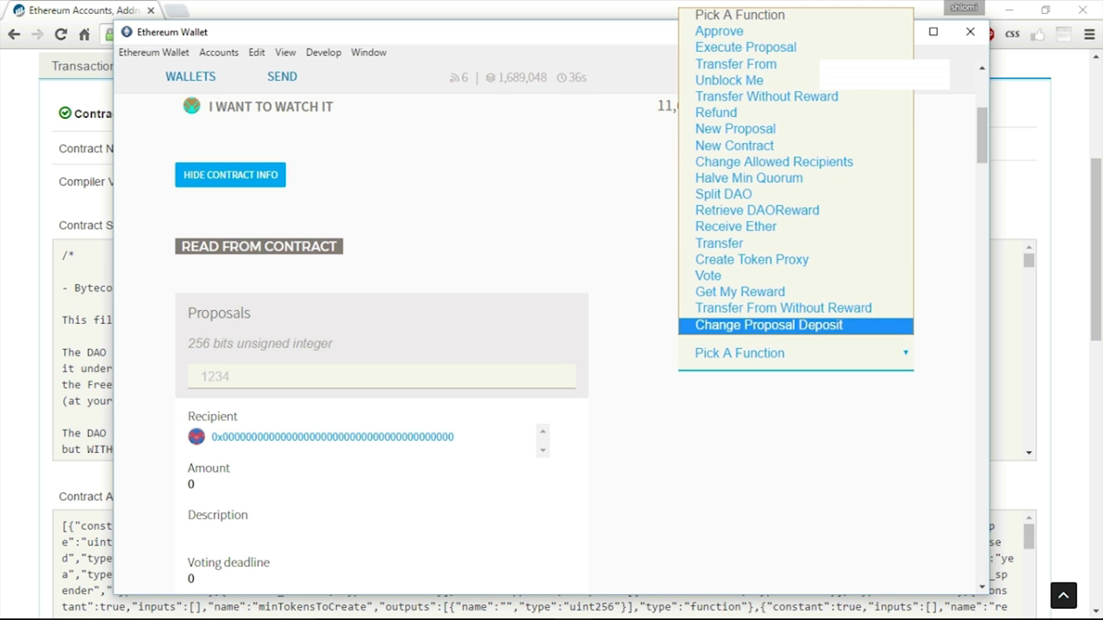
click(776, 439)
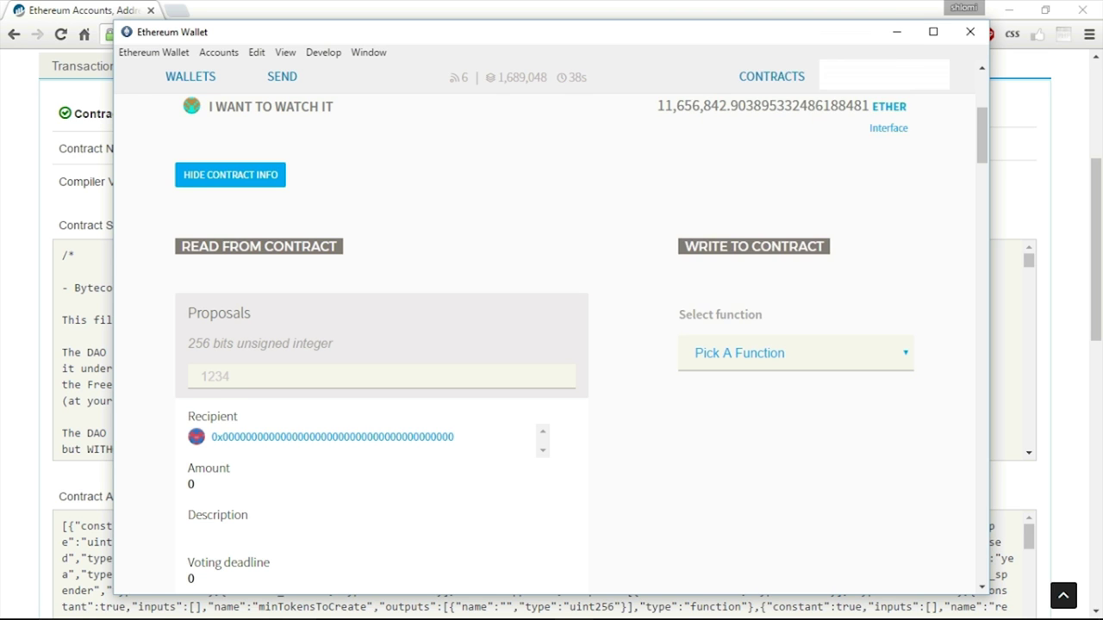
click(796, 354)
click(732, 245)
scroll(733, 246, down, 2)
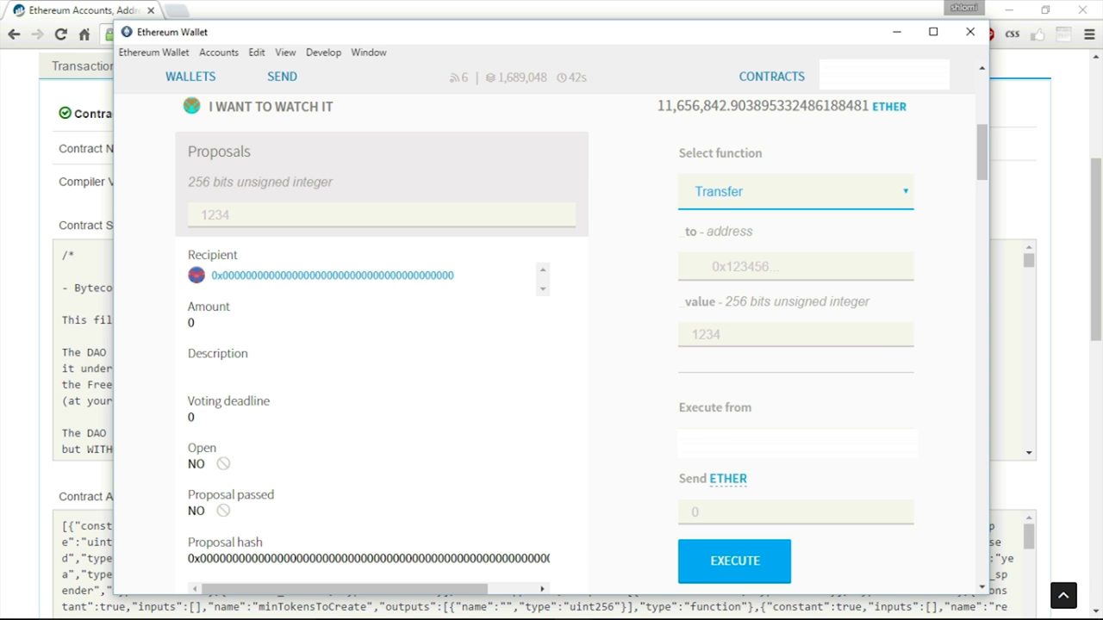
- Switch the Write to Contract function to New Proposal to view its parameters
click(795, 192)
click(733, 333)
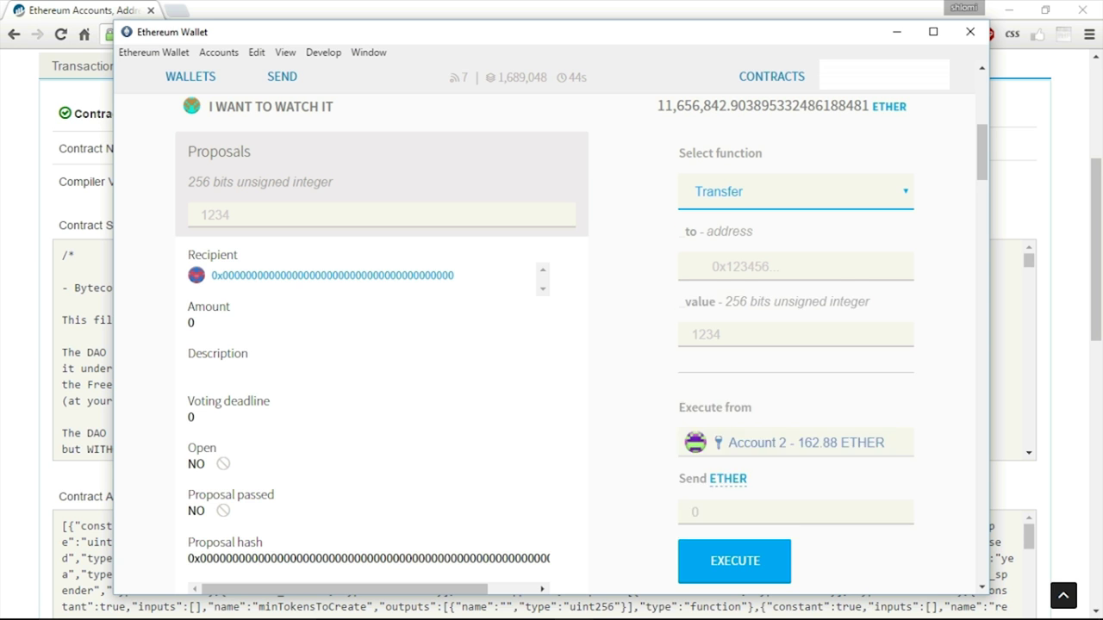
key(n)
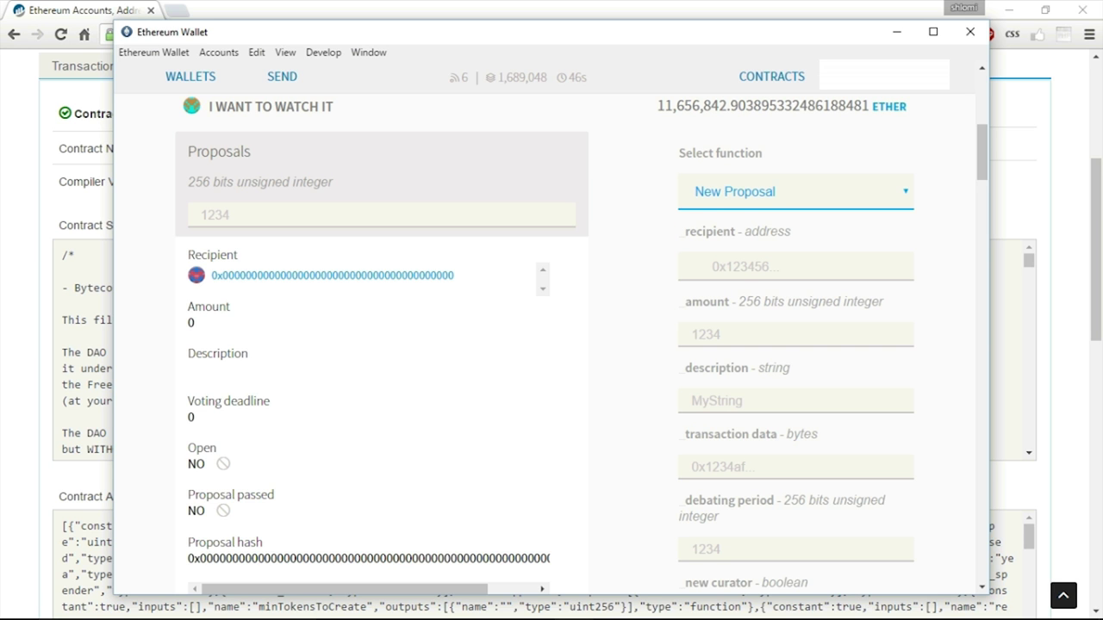
- Change the selected Write to Contract function to Get My Reward
key(alt+Down)
key(Down)
key(Down)
key(Down)
key(Down)
key(Down)
key(Down)
key(Down)
key(Down)
key(Down)
key(Down)
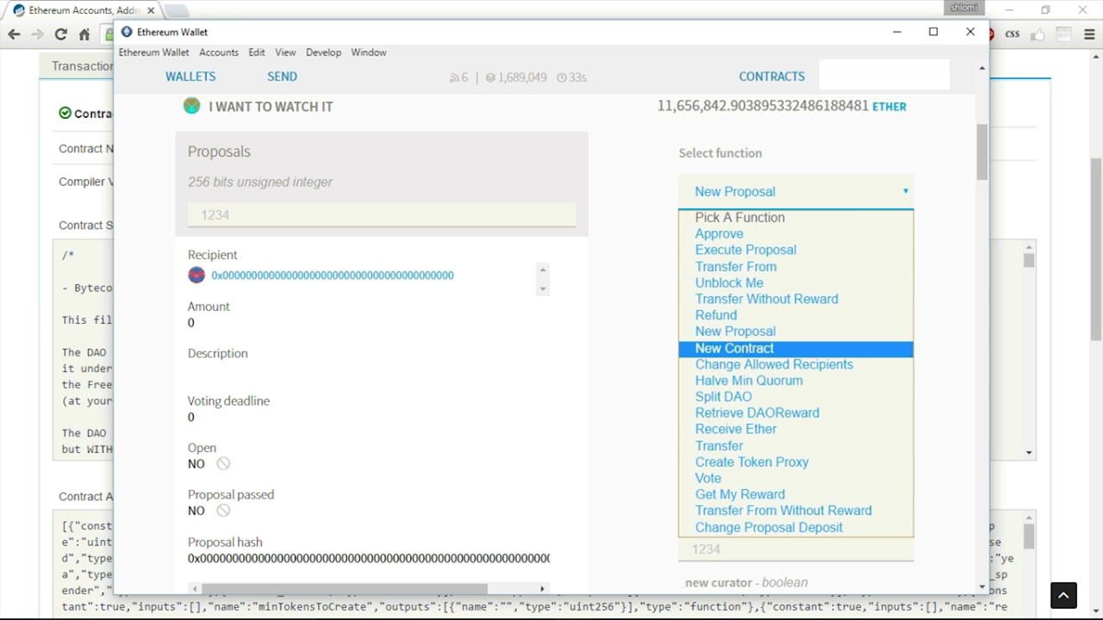
key(Return)
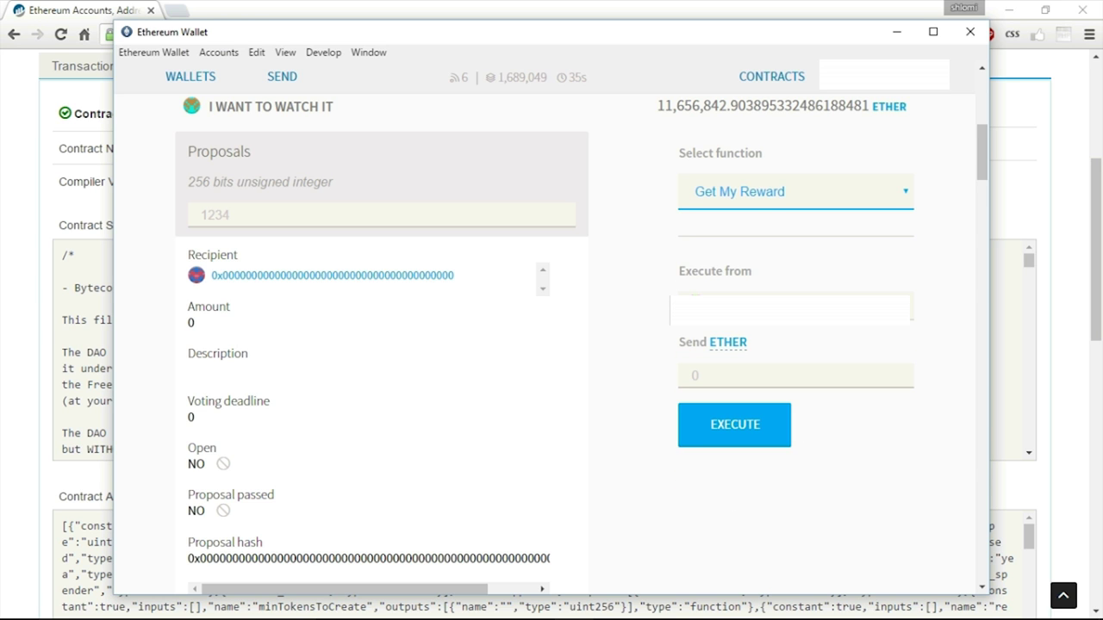